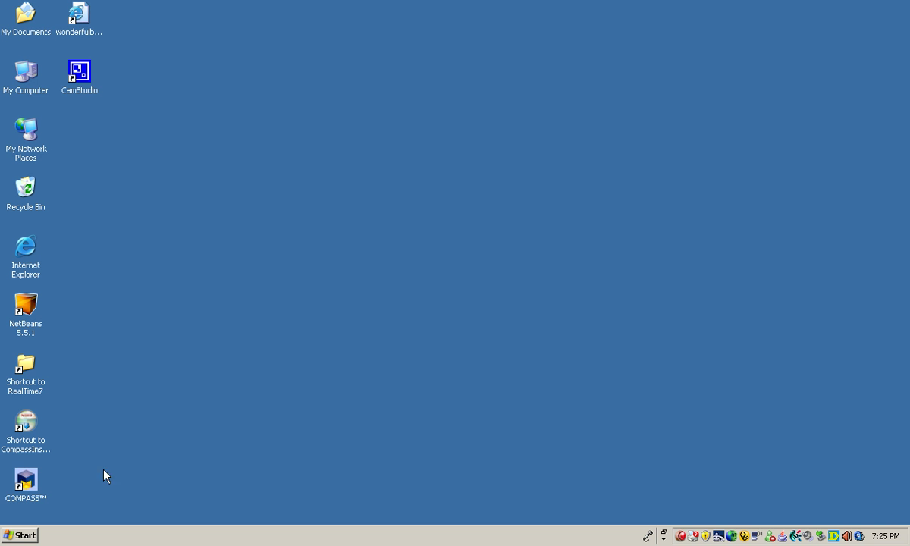
# Launch COMPASS and sign in to the store with the store ID, user ID and password
pyautogui.click(29, 470)
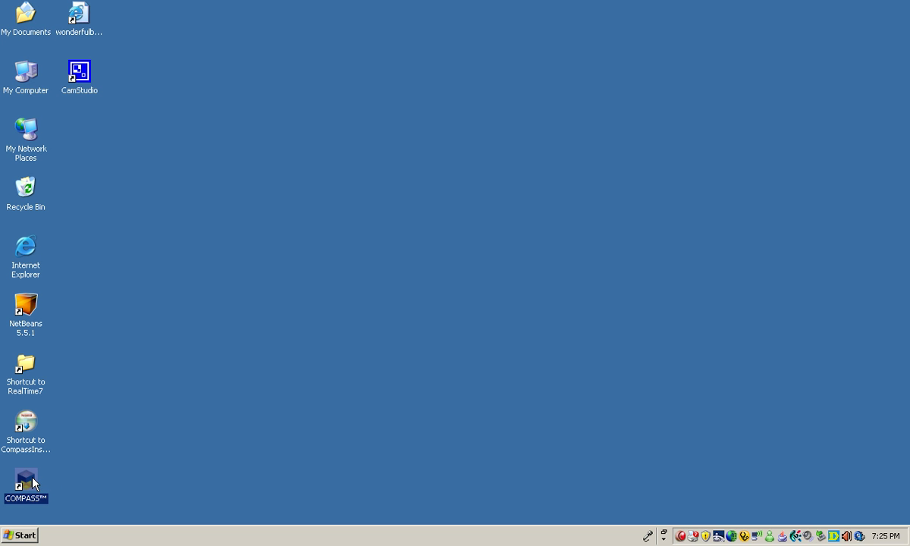
pyautogui.doubleClick(33, 482)
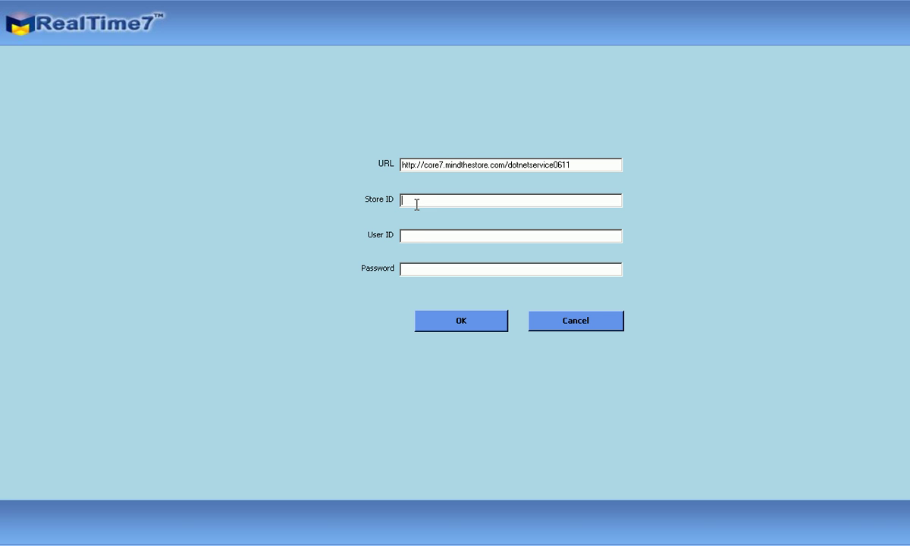
pyautogui.write('testsni1')
pyautogui.press('Tab')
pyautogui.write('admin1')
pyautogui.press('Tab')
pyautogui.write('******')
pyautogui.click(437, 319)
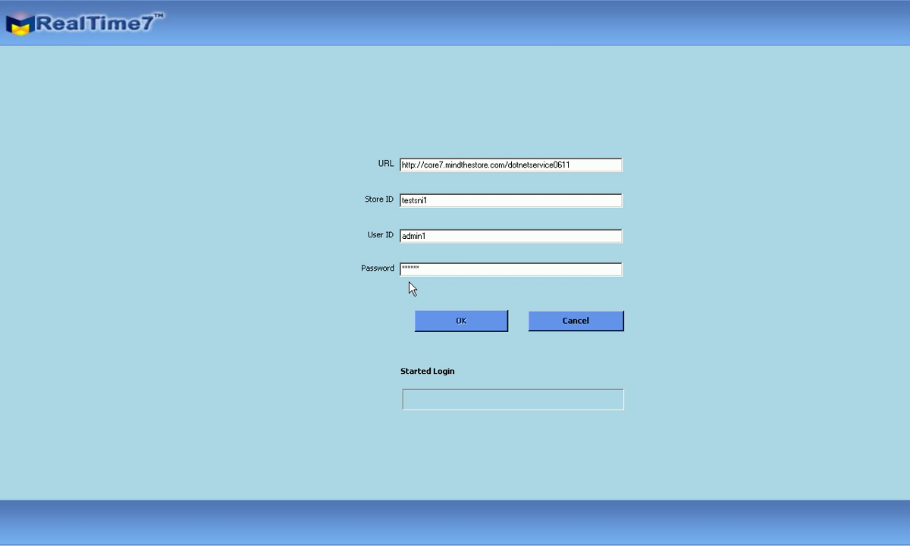
pyautogui.press('Return')
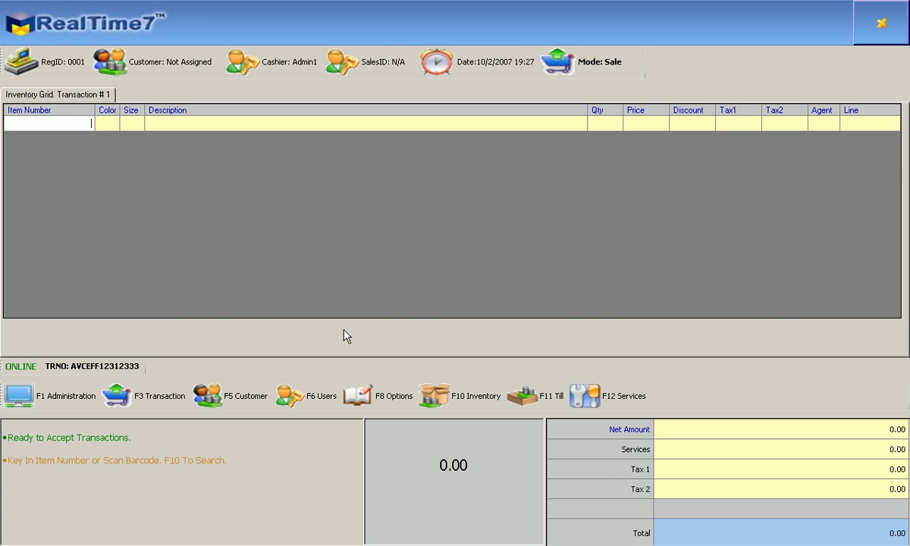
# Bring up the F10 Inventory item search form from the empty sale
pyautogui.click(462, 396)
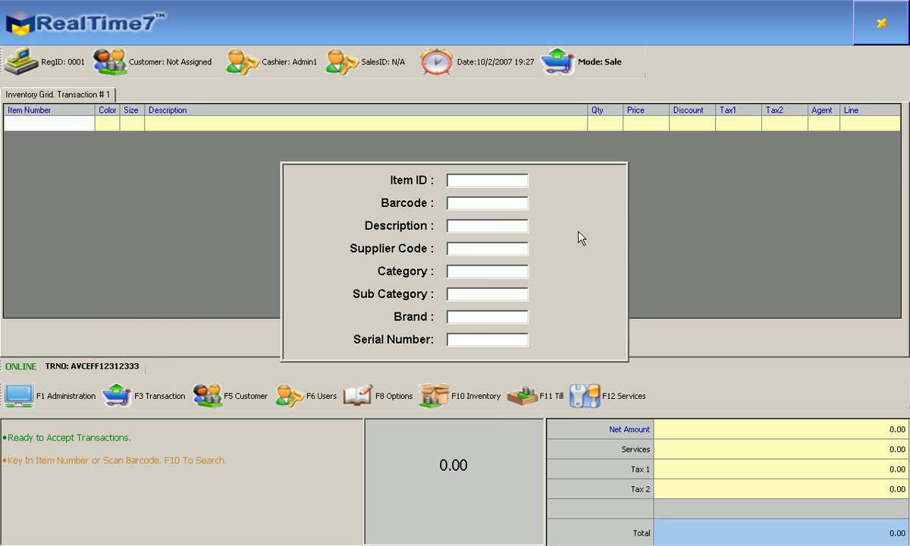
# Search descriptions for 'shirt' and add Nike High Performance Golf Shirt 00001 to the sale
pyautogui.click(509, 224)
pyautogui.write('shirt')
pyautogui.press('Return')
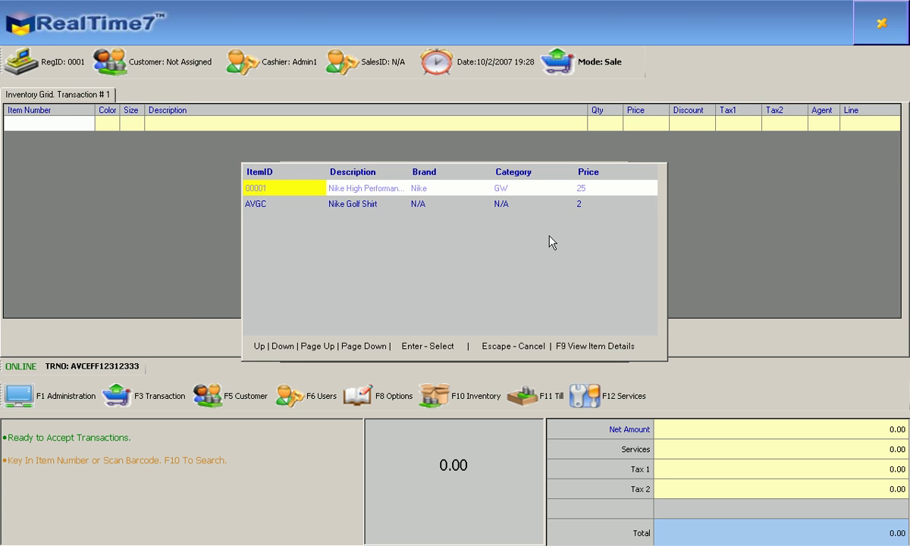
pyautogui.press('Down')
pyautogui.press('Up')
pyautogui.press('Down')
pyautogui.press('Up')
pyautogui.press('Return')
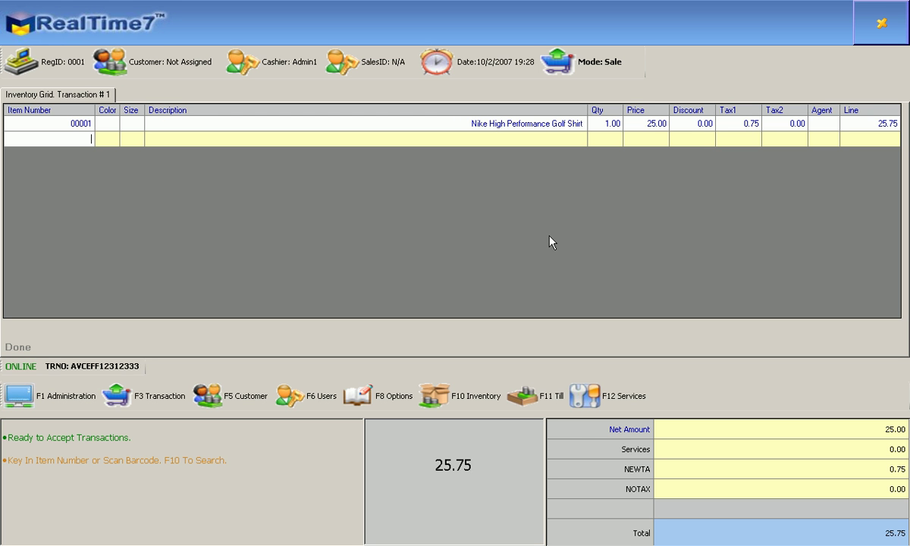
# Add item 12345, Guess Classic Bell Bottom Jeans, in Black and size Large
pyautogui.write('12345')
pyautogui.press('Return')
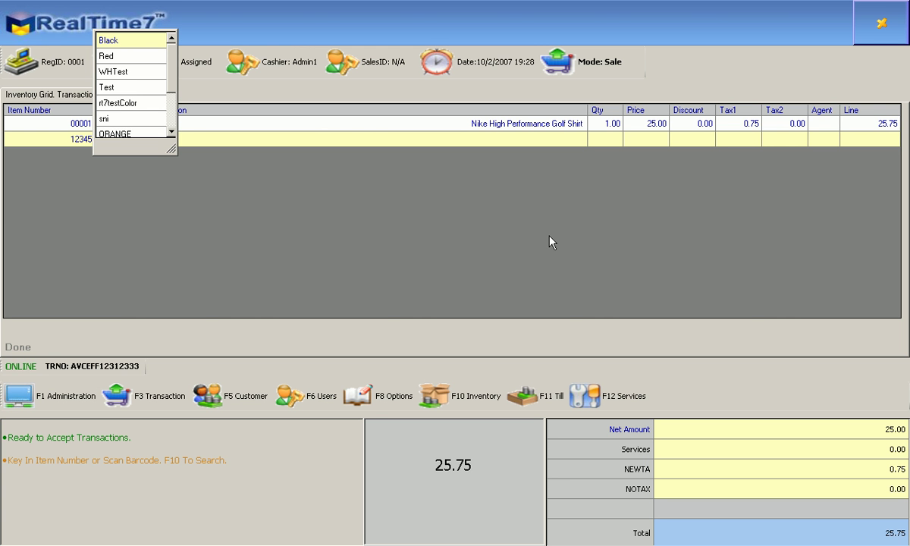
pyautogui.press('Down')
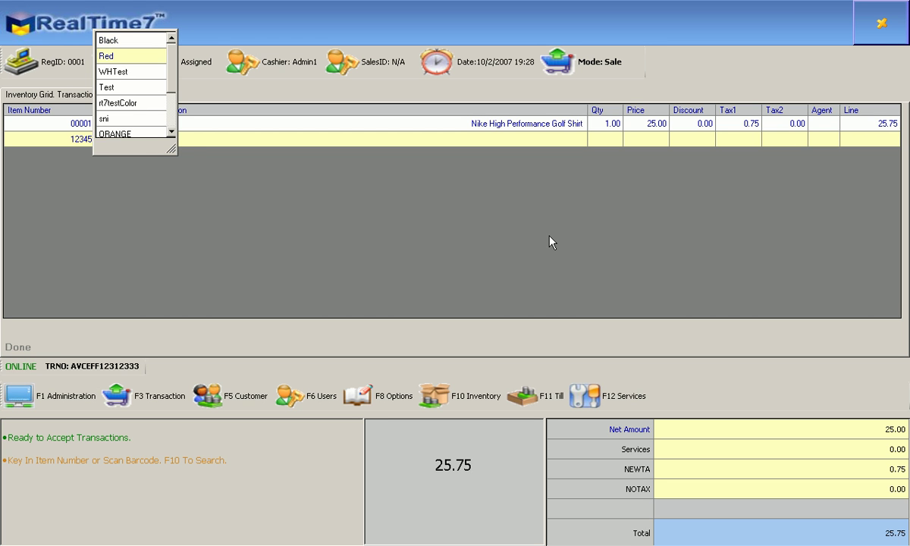
pyautogui.press('Up')
pyautogui.press('Return')
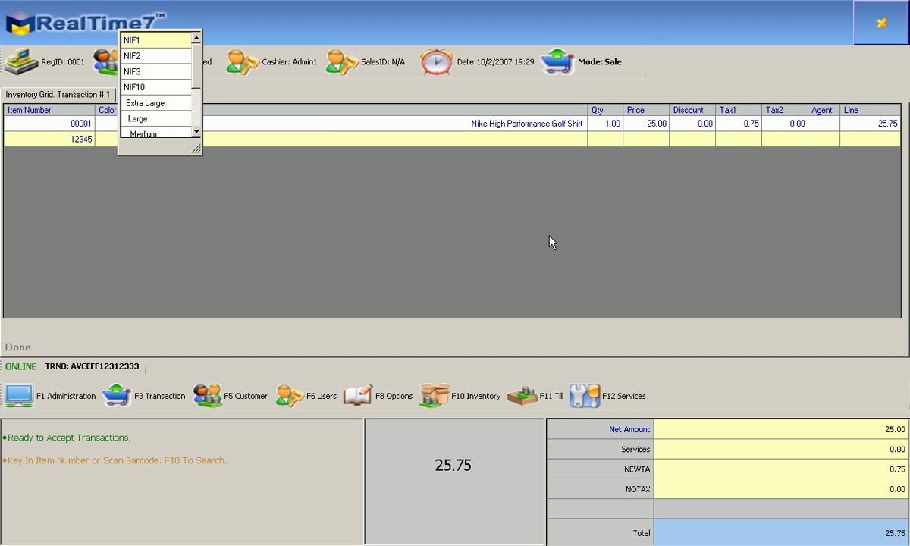
pyautogui.press('Down')
pyautogui.press('Down')
pyautogui.press('Down')
pyautogui.press('Down')
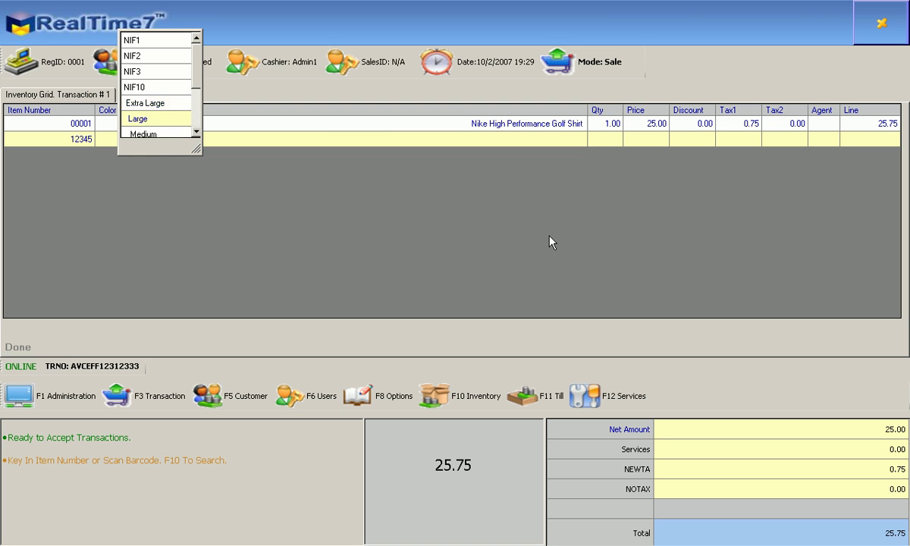
pyautogui.press('Down')
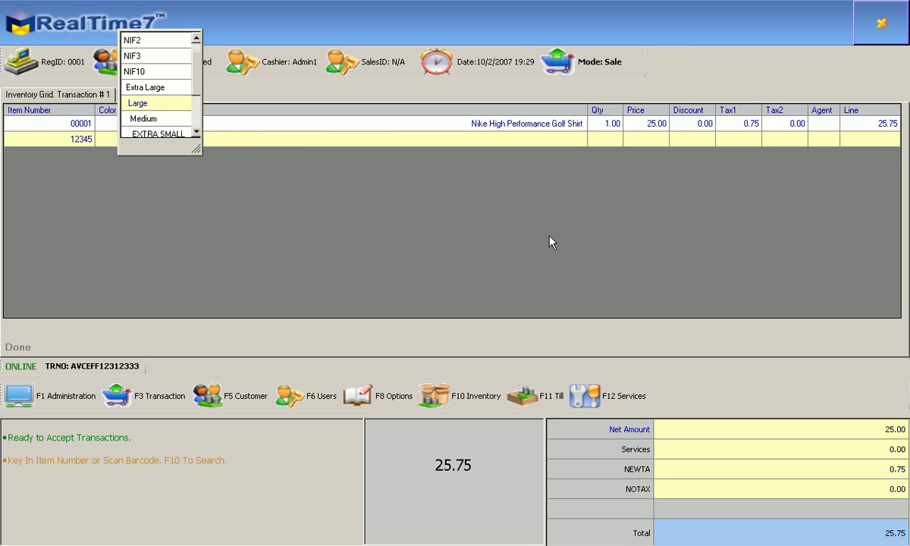
pyautogui.press('Return')
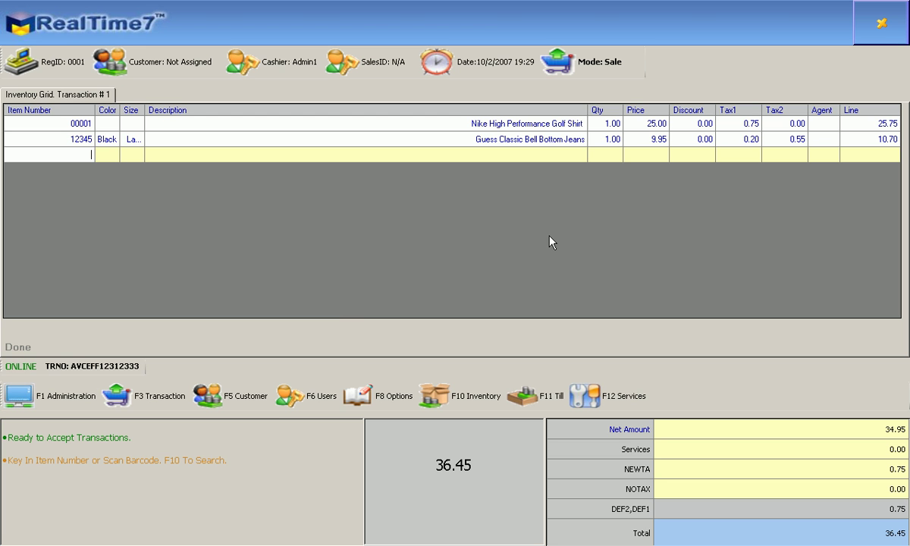
# Search the customer list by the customer's first name
pyautogui.click(233, 409)
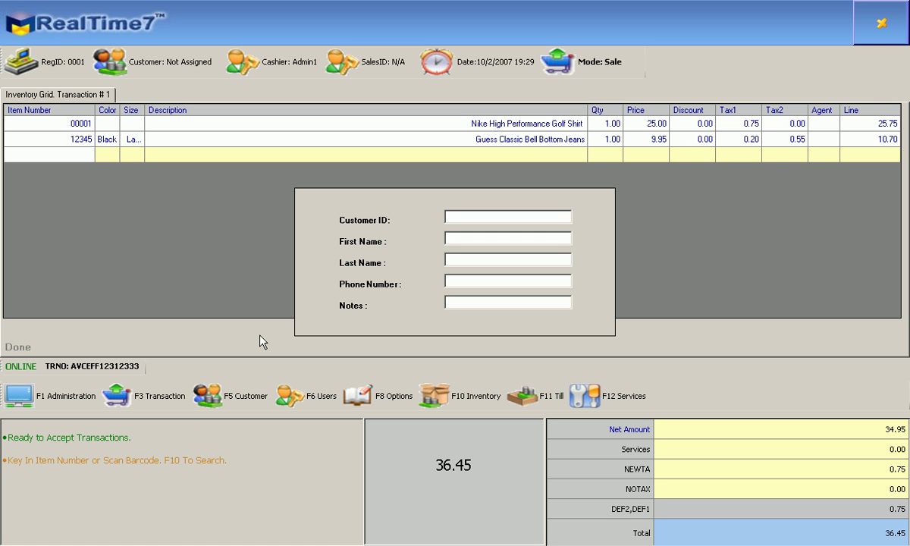
pyautogui.press('Tab')
pyautogui.write('john')
pyautogui.press('Return')
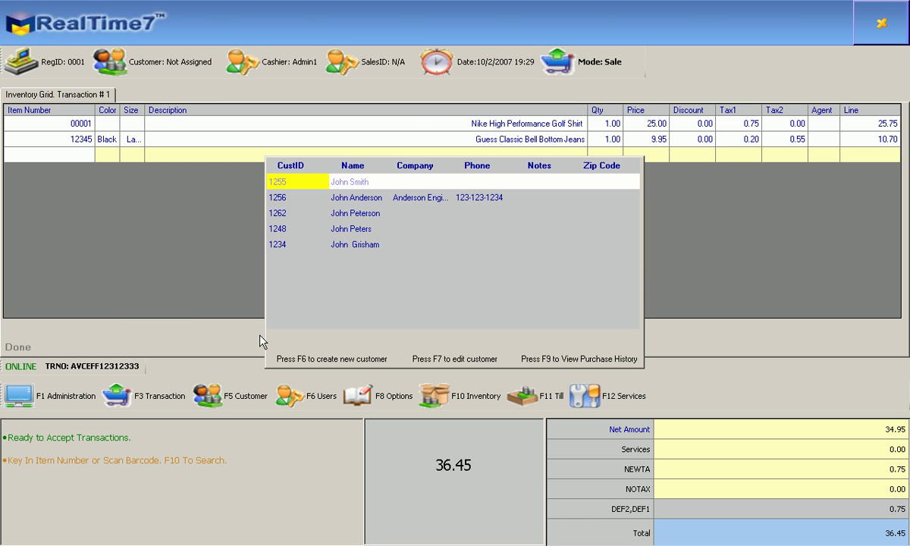
# Review the matching customers, then start a new customer record with F6
pyautogui.press('Down')
pyautogui.press('Down')
pyautogui.press('Down')
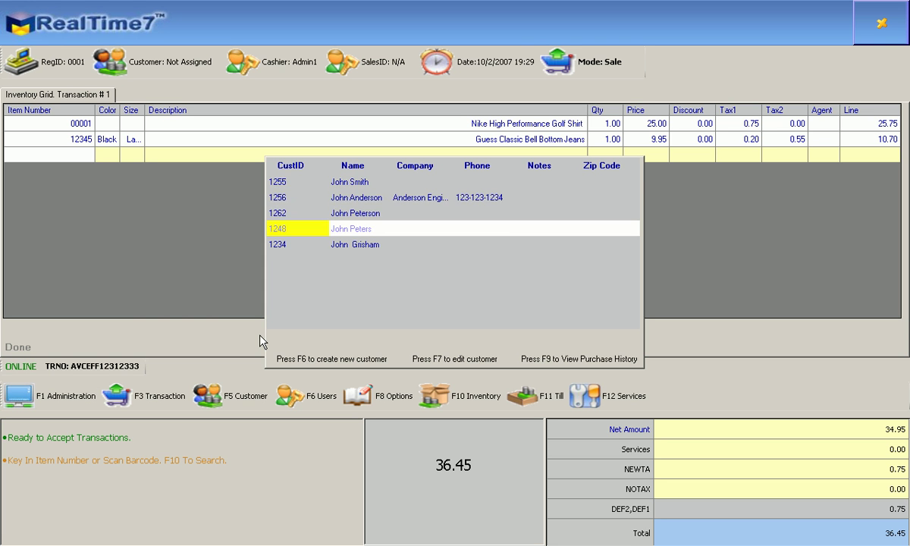
pyautogui.press('Up')
pyautogui.press('Up')
pyautogui.press('Up')
pyautogui.press('Down')
pyautogui.press('Down')
pyautogui.press('Down')
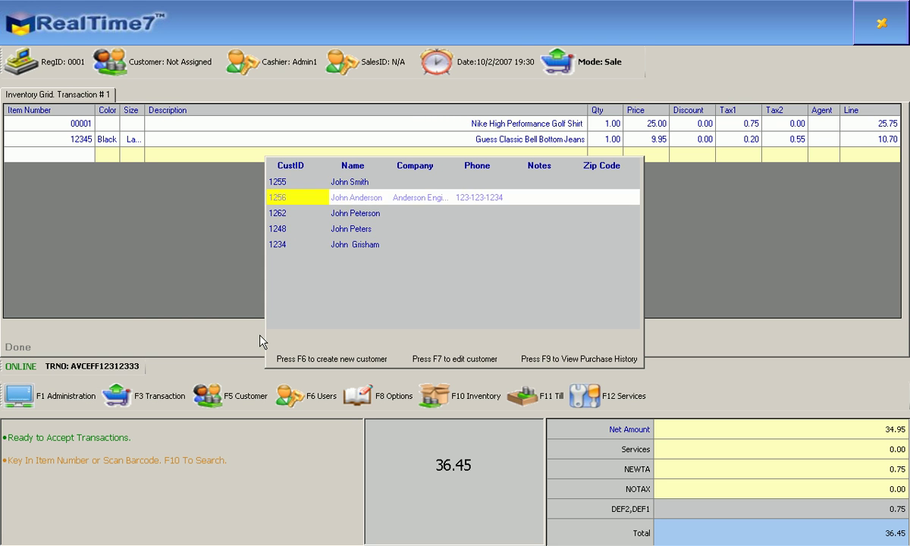
pyautogui.press('Down')
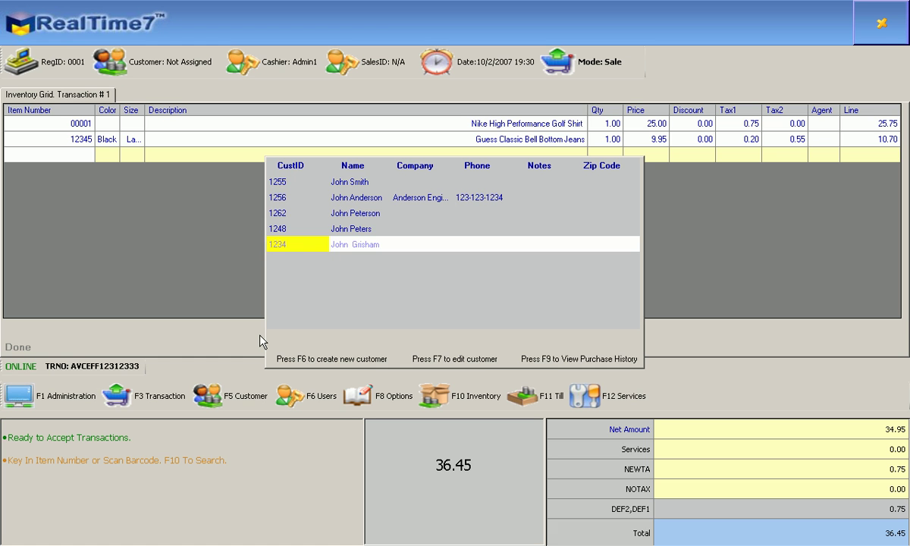
pyautogui.press('Up')
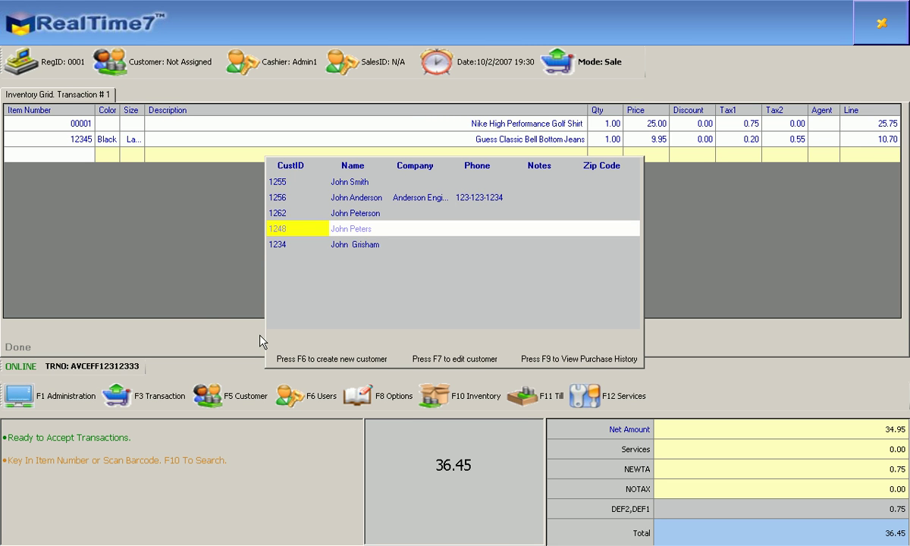
pyautogui.press('Up')
pyautogui.press('Up')
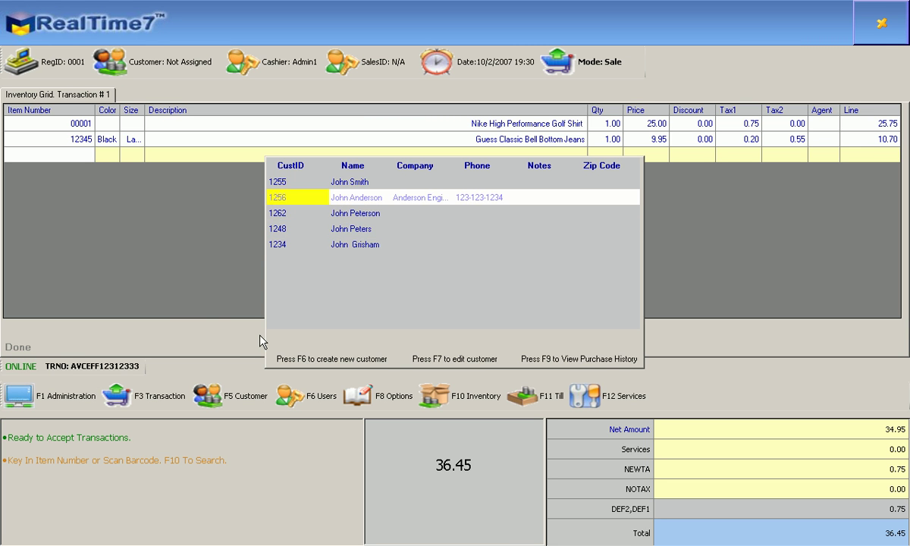
pyautogui.press('Up')
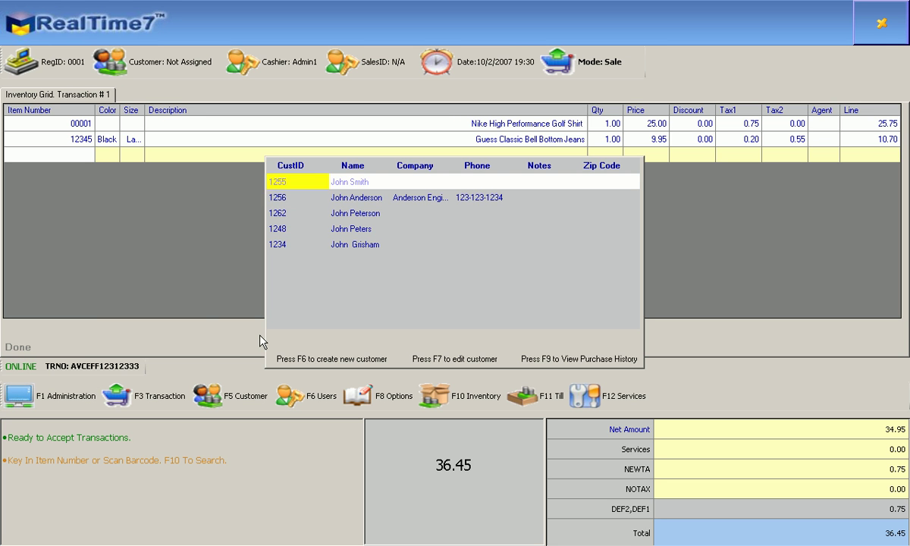
pyautogui.press('Down')
pyautogui.press('Down')
pyautogui.press('Down')
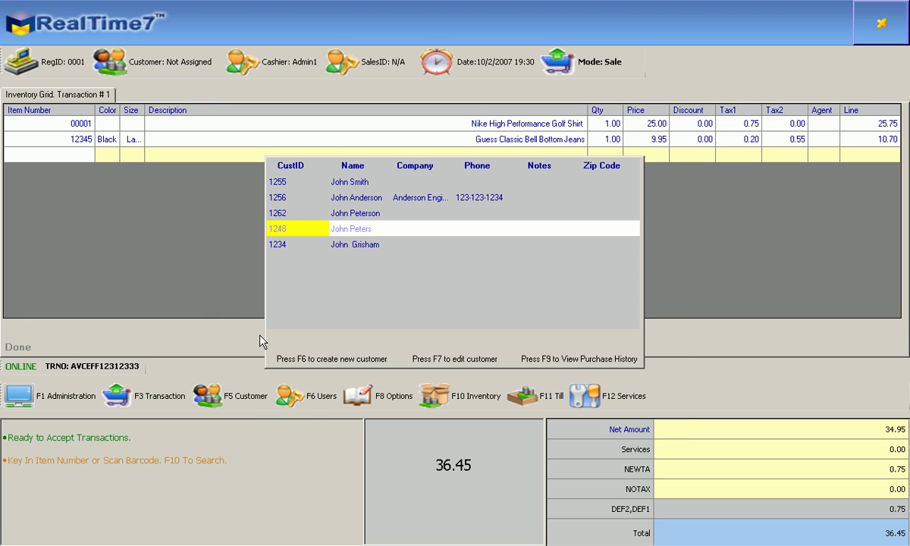
pyautogui.press('F6')
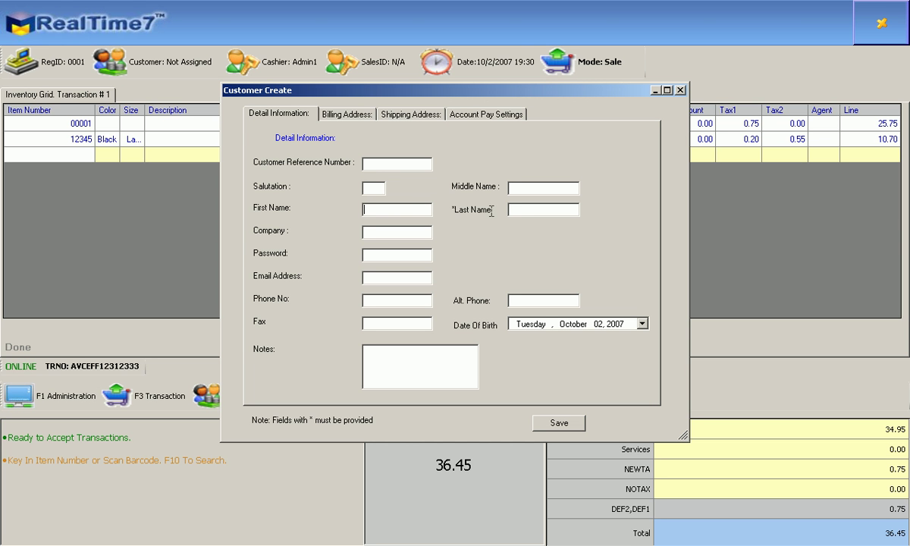
# Enter the new customer's first and last name
pyautogui.click(522, 210)
# Look over the reference number and address pages, then show Account Pay Settings
pyautogui.click(374, 164)
pyautogui.click(367, 118)
pyautogui.click(400, 116)
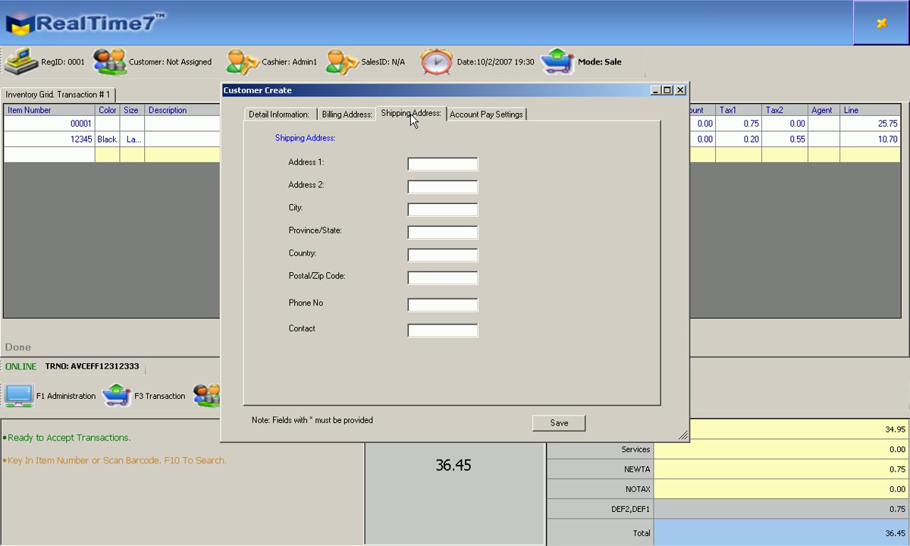
pyautogui.click(471, 119)
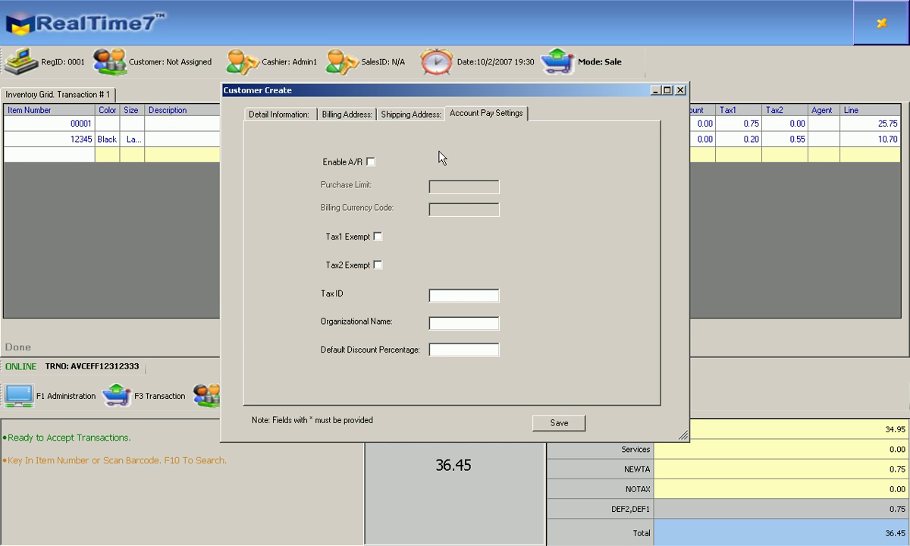
# Turn on Enable A/R and enter purchase limit 1000, currency USD and discount 10
pyautogui.click(370, 163)
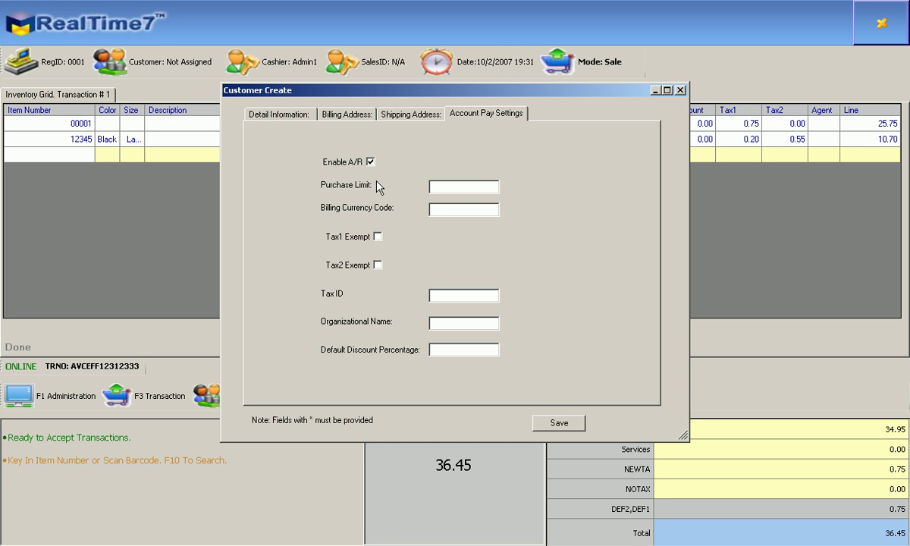
pyautogui.click(452, 188)
pyautogui.write('1000')
pyautogui.write('US')
pyautogui.write('D')
pyautogui.write('10')
# Review the Detail Information page and save the customer, dropping the total to 32.81
pyautogui.click(311, 123)
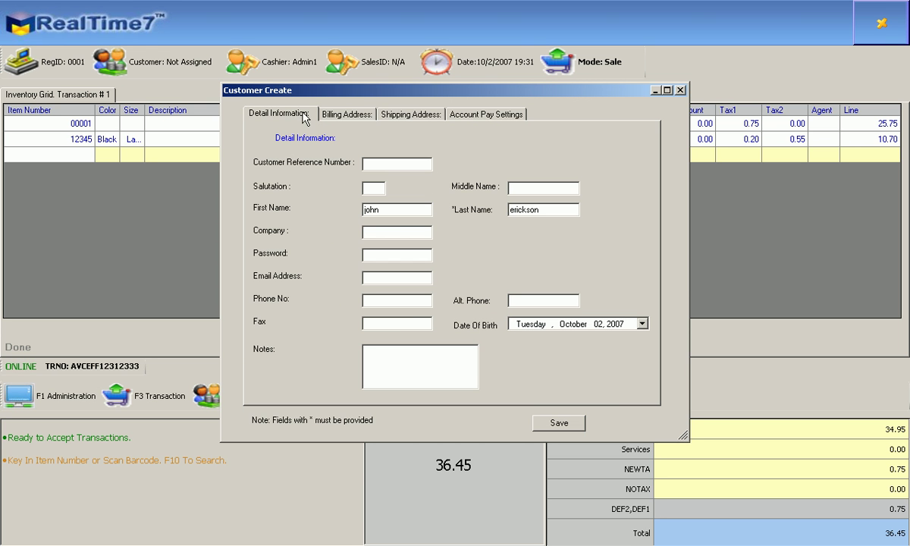
pyautogui.click(552, 421)
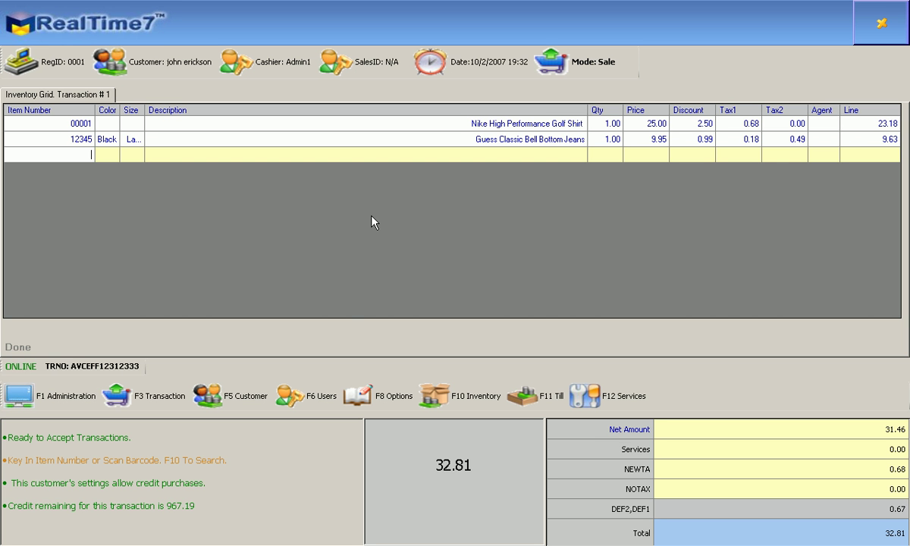
# Open the payment window and select the CASH payment type
pyautogui.press('Return')
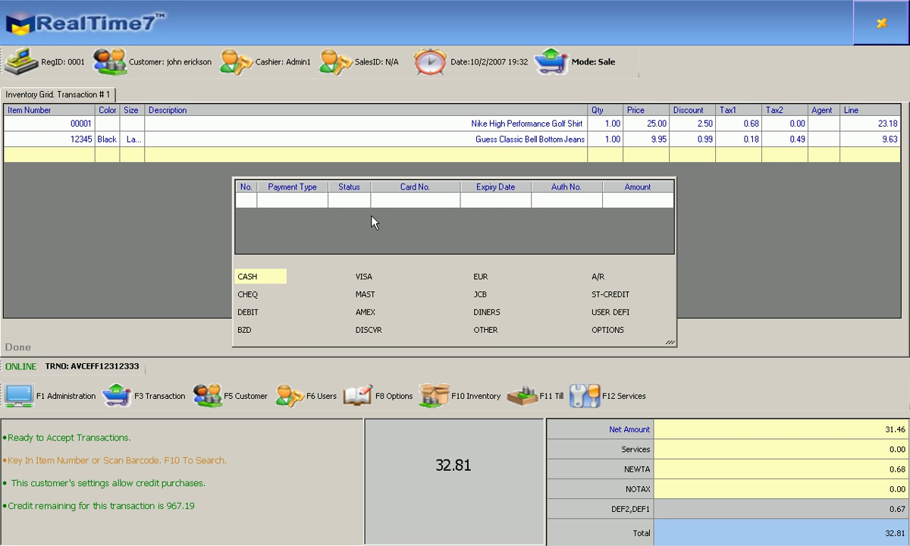
pyautogui.press('Right')
pyautogui.press('Right')
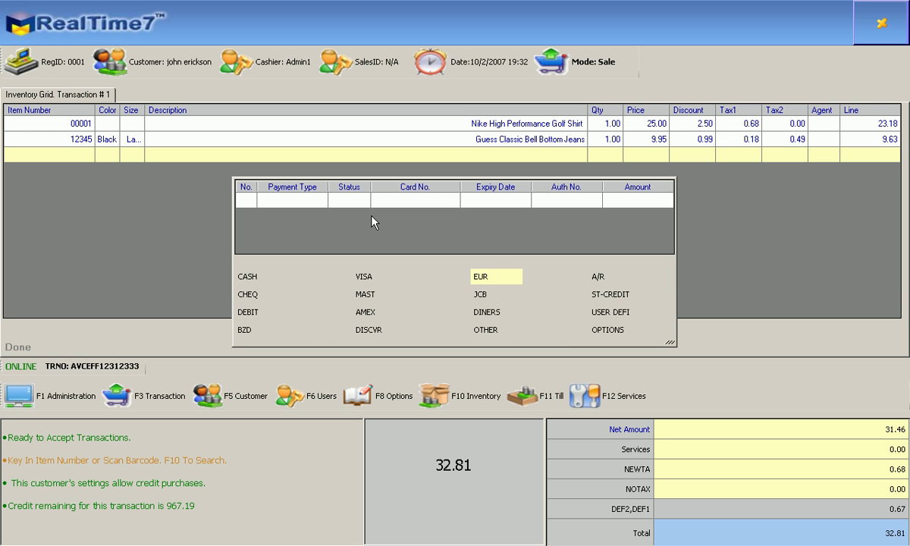
pyautogui.press('Down')
pyautogui.press('Left')
pyautogui.press('Home')
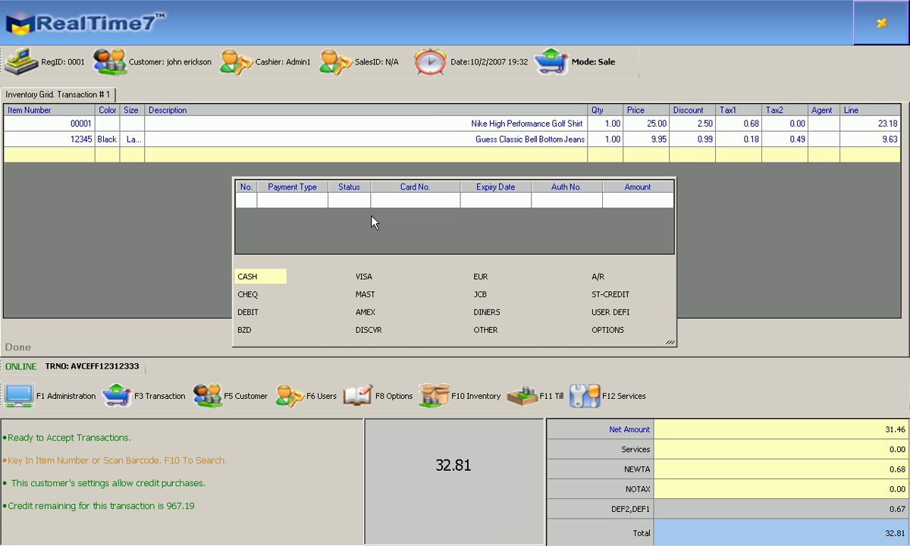
pyautogui.press('Left')
pyautogui.press('Right')
pyautogui.press('Down')
pyautogui.press('Right')
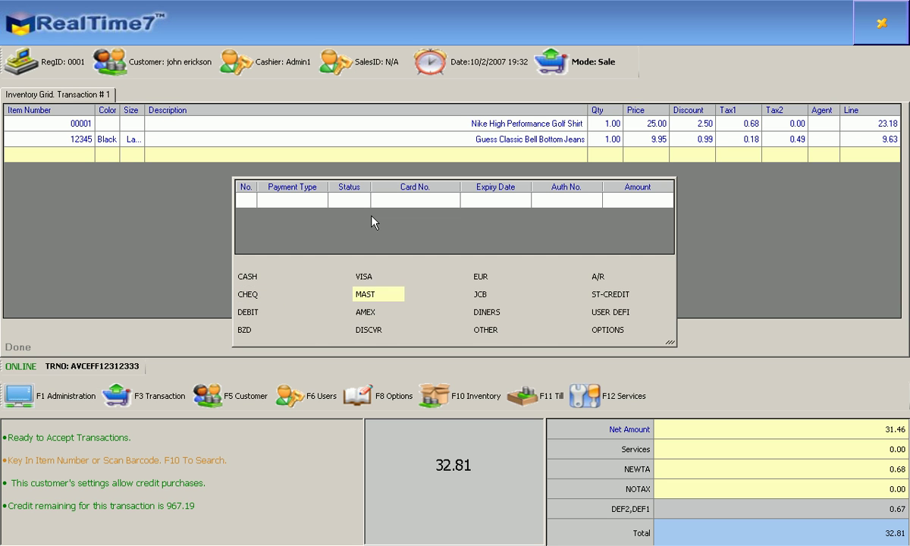
pyautogui.press('Up')
pyautogui.press('Left')
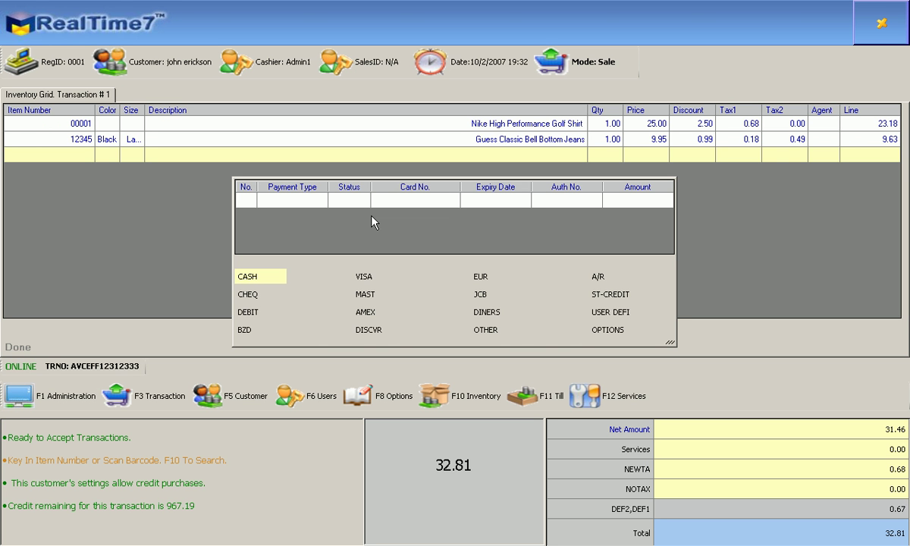
# Record a 20.00 cash payment, leaving 12.81 outstanding
pyautogui.press('Return')
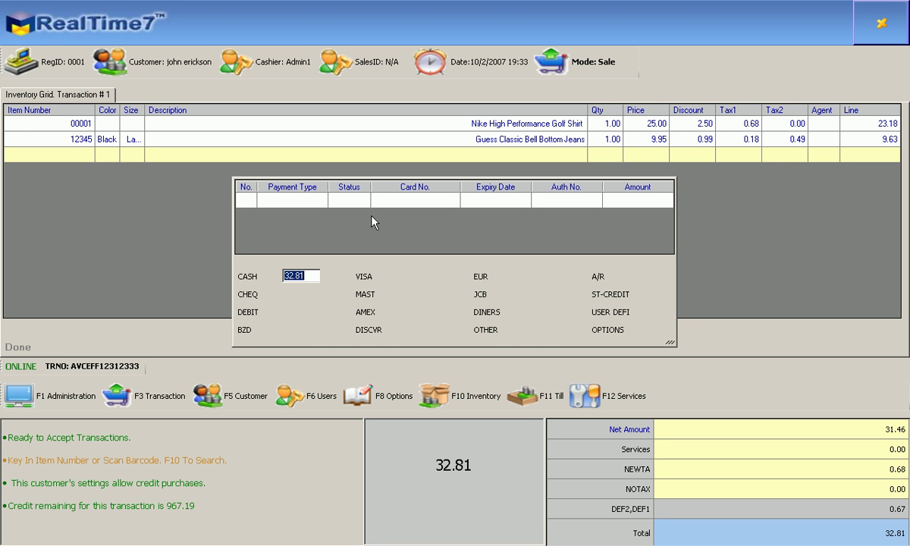
pyautogui.write('20.00')
pyautogui.press('Return')
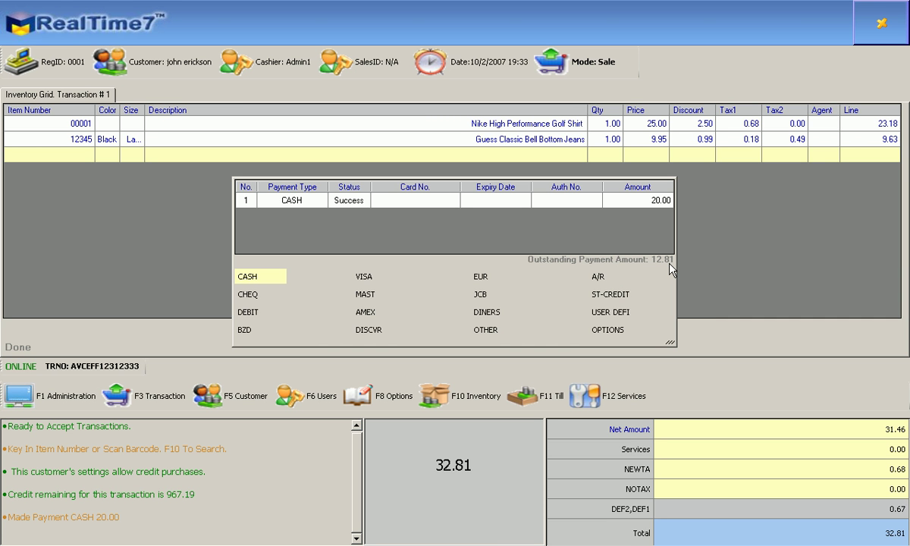
# Select CHEQ and accept the remaining 12.81 as a cheque payment, leaving 0.00 change
pyautogui.press('Down')
pyautogui.press('Down')
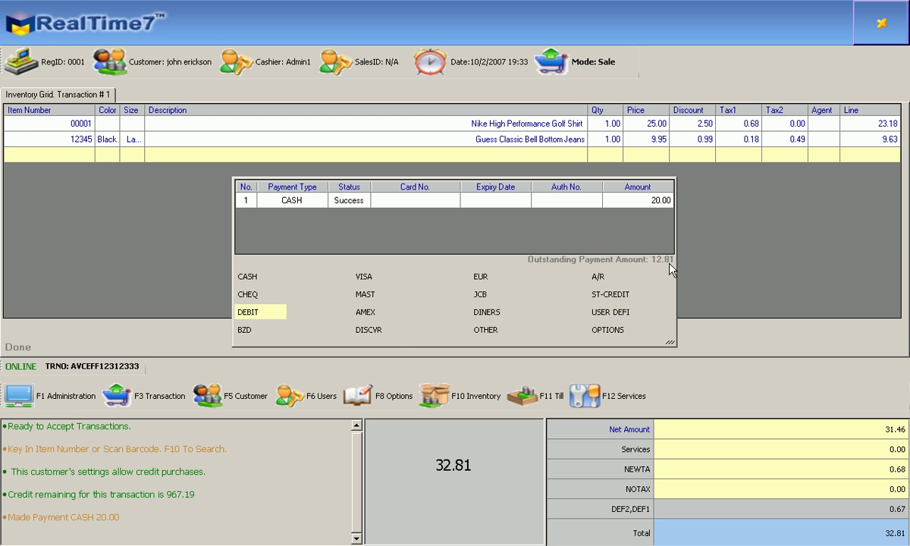
pyautogui.press('Up')
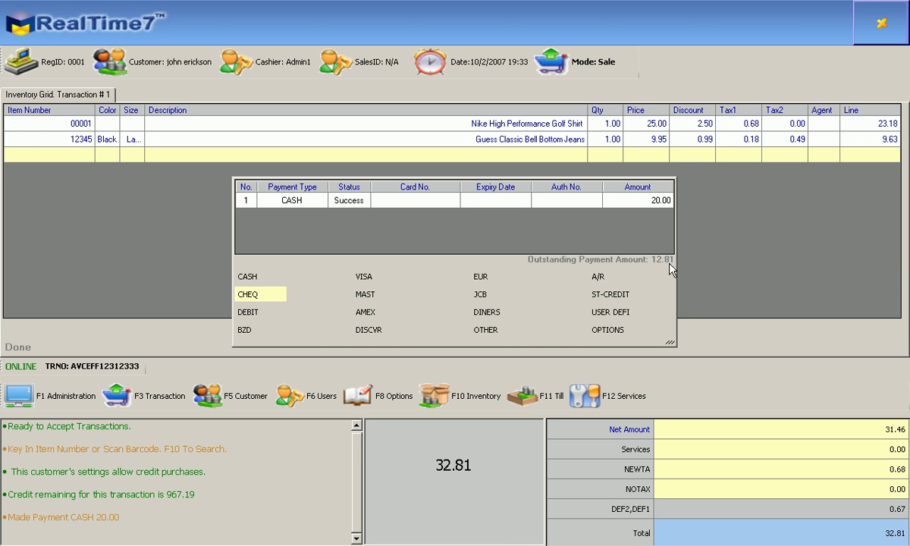
pyautogui.press('Return')
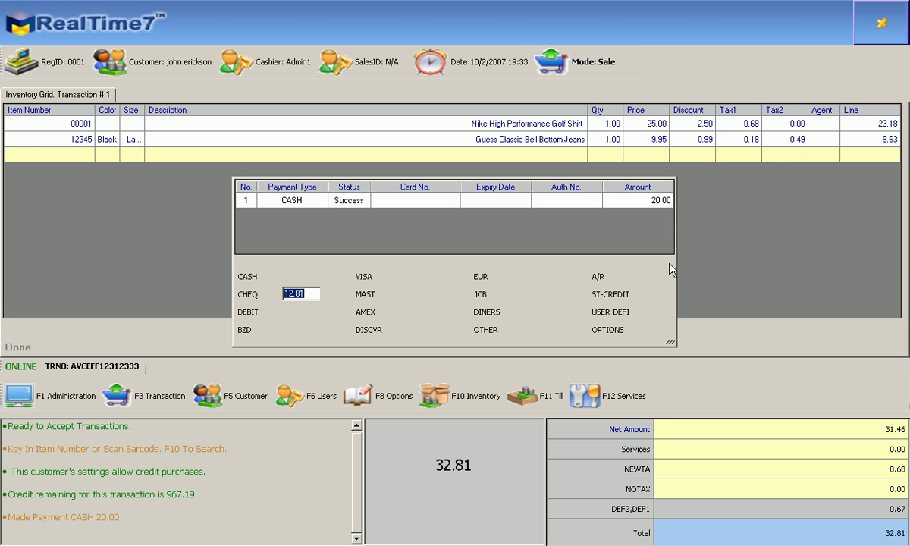
pyautogui.press('Return')
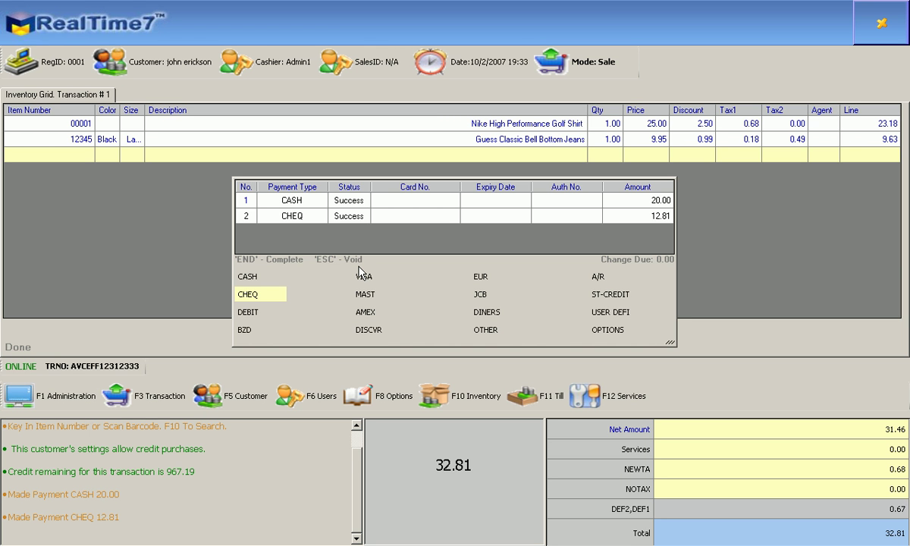
# Finish and clear the paid sale, select its uploaded reference line in the log, then return to Item Number
pyautogui.press('End')
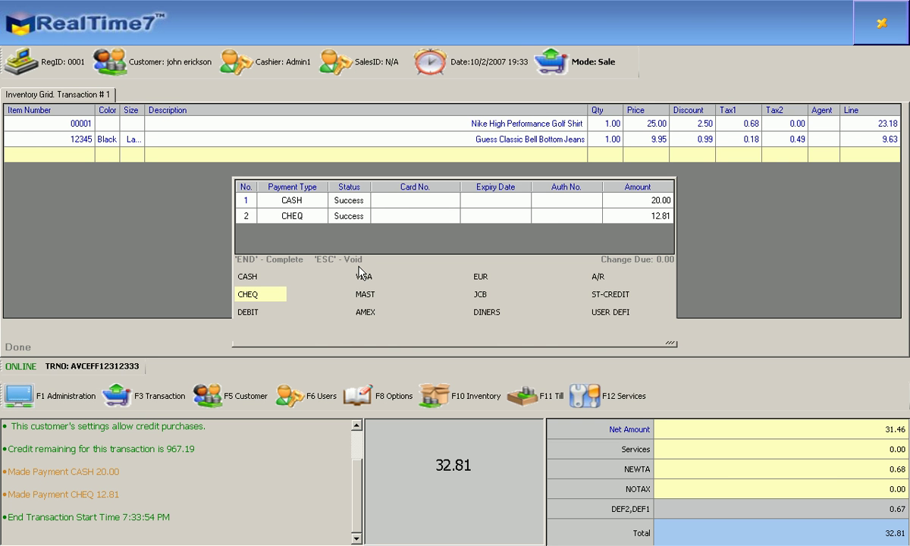
pyautogui.press('End')
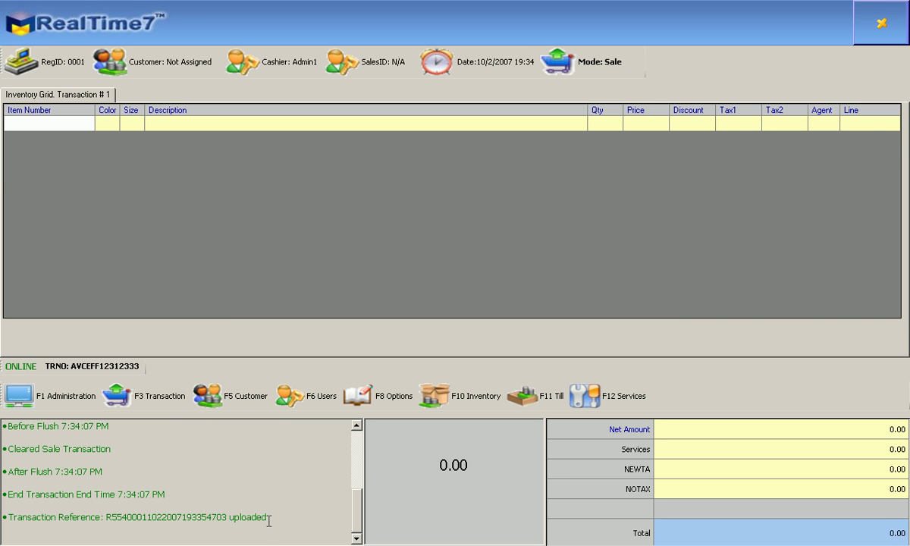
pyautogui.moveTo(268, 517); pyautogui.dragTo(107, 517)
pyautogui.tripleClick(156, 517)
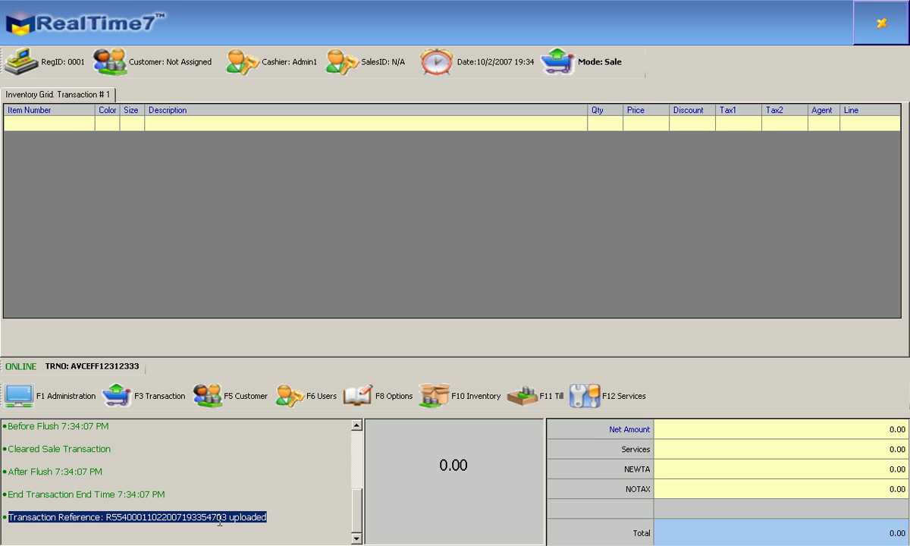
pyautogui.click(228, 291)
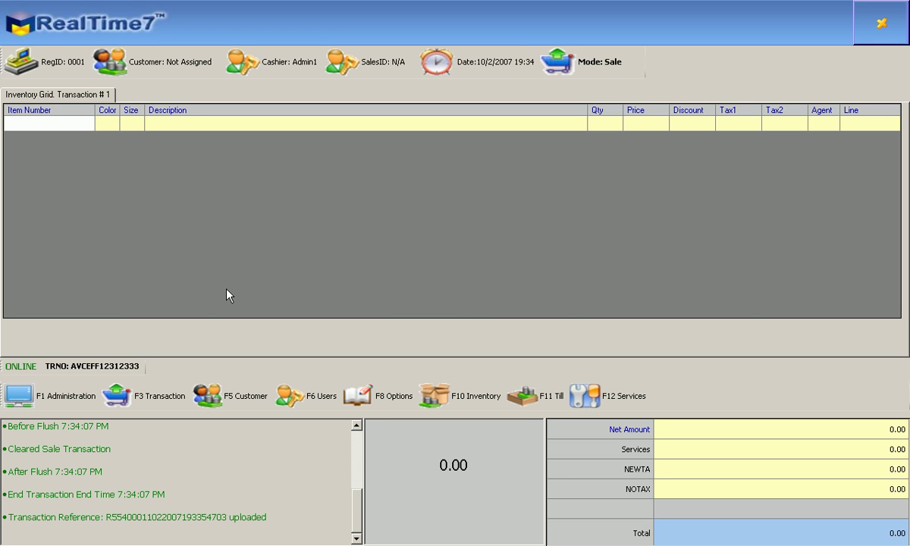
# Quit RealTime7, confirming Yes in the Exit Window prompt
pyautogui.press('Escape')
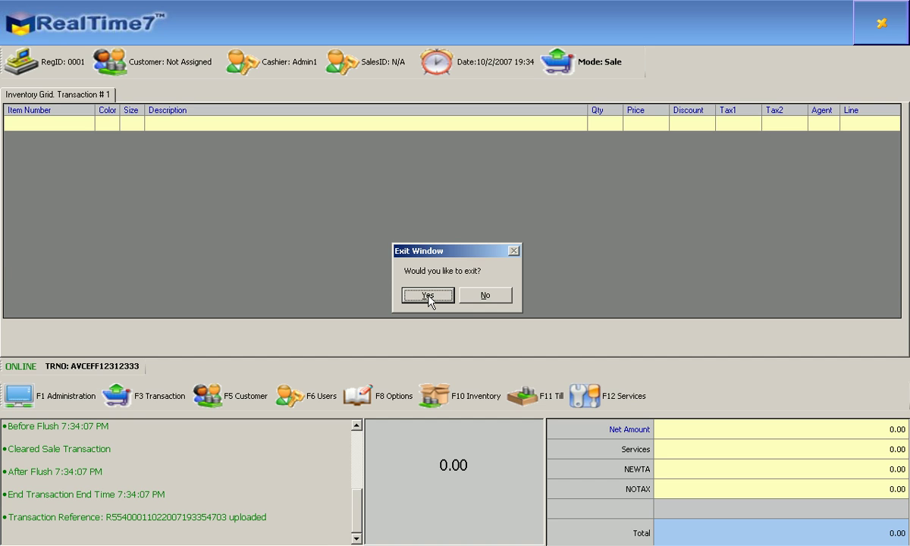
pyautogui.click(428, 296)
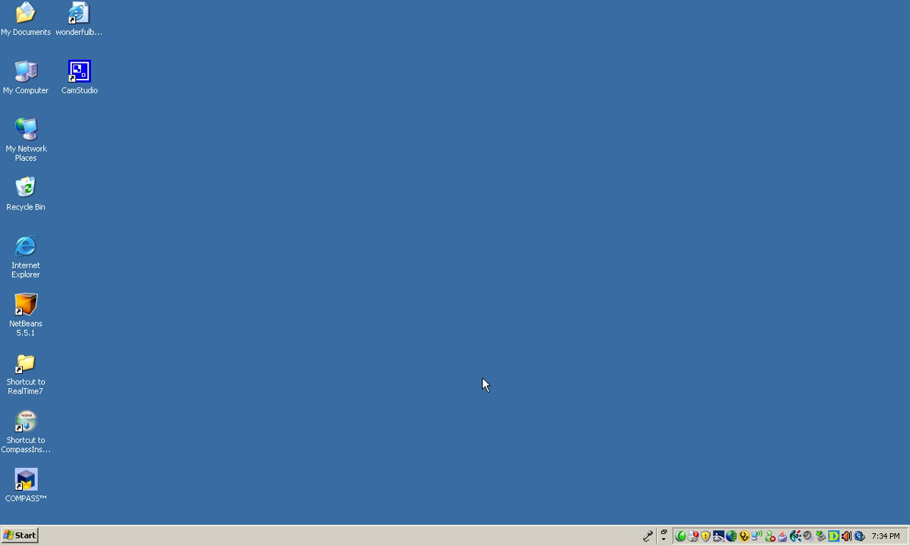